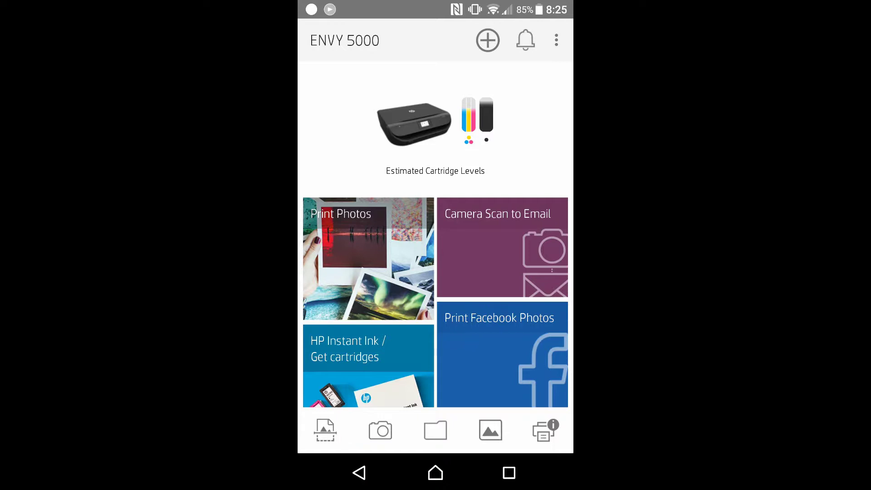
Scan the first page, 'Scan Test Page 1', from the printer glass into a PDF preview.
left_click(324, 430)
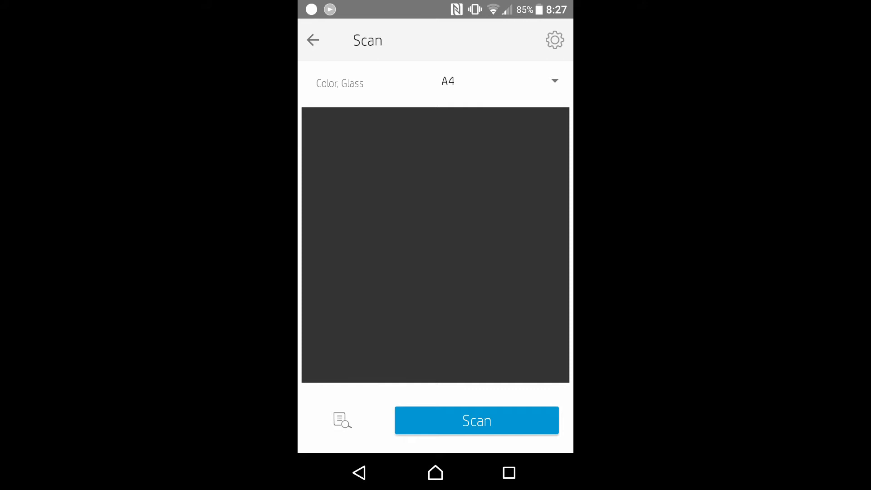
left_click(476, 420)
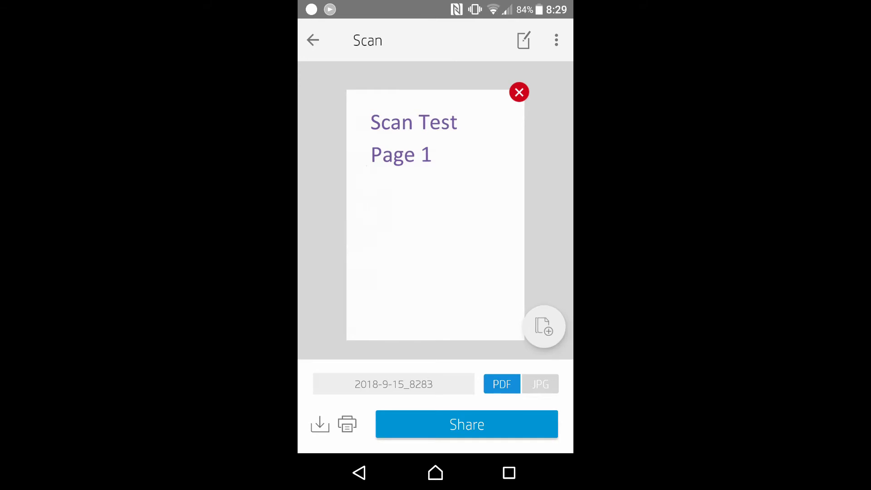
Add and scan further pages until page three, 'Scan Test Page 3', is previewed.
left_click(544, 328)
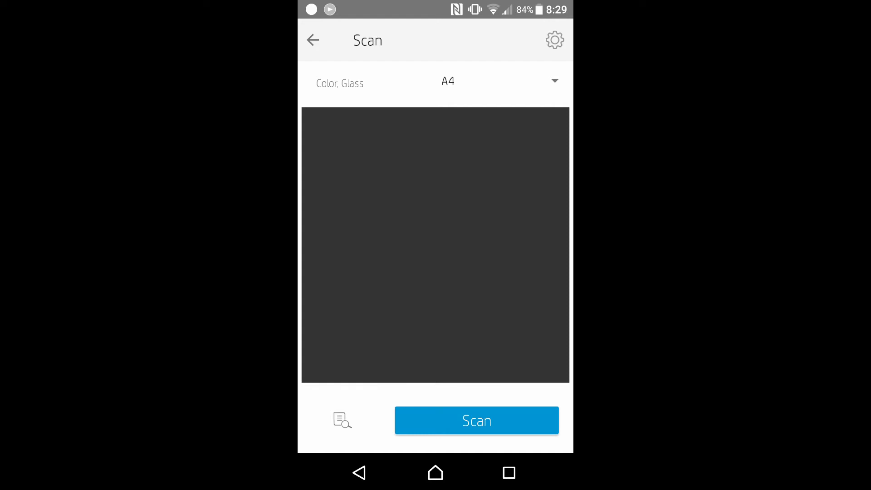
left_click(476, 421)
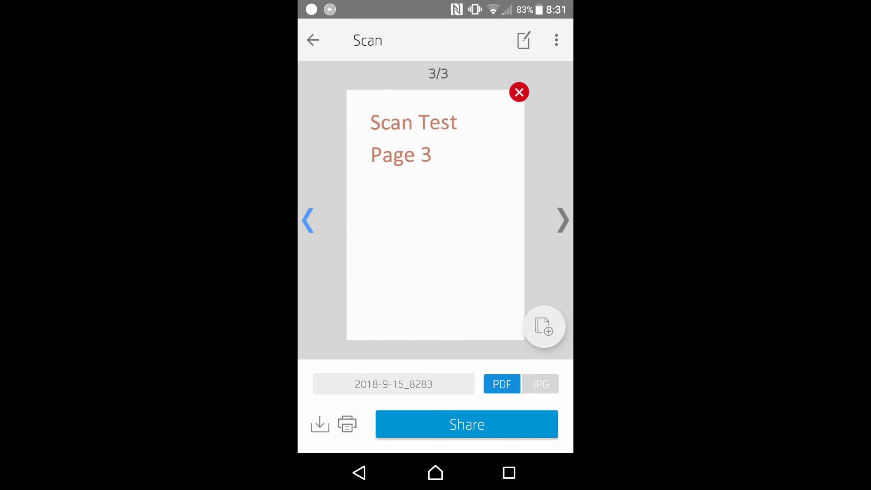
Rename the PDF to 'test scan' and save it to Documents > Scanned Files.
left_click(394, 384)
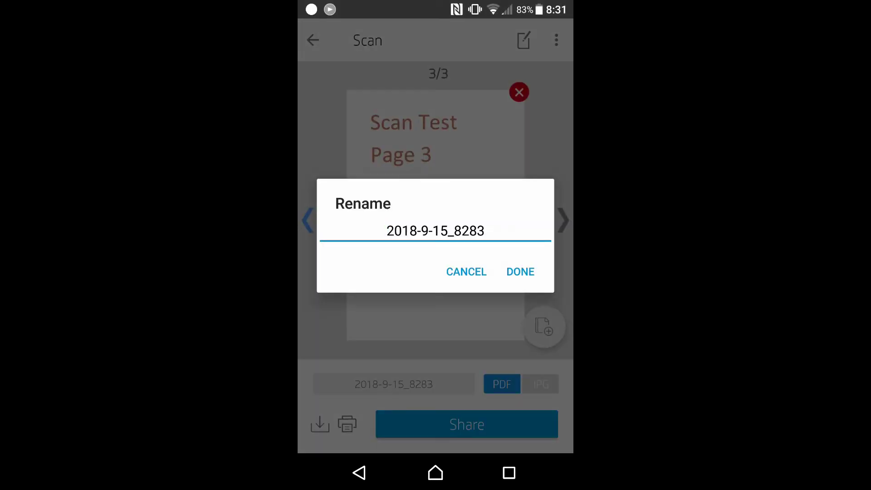
left_click(485, 231)
key("BackSpace")
key("BackSpace")
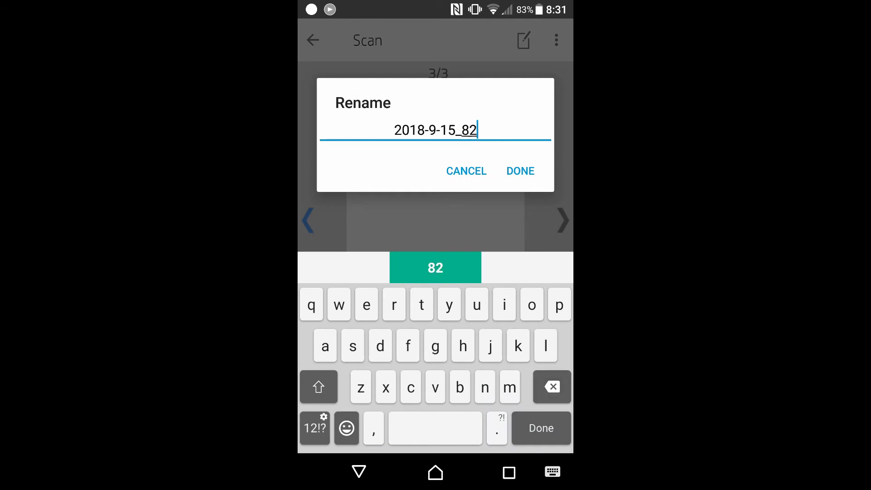
key("BackSpace")
key("BackSpace")
key("BackSpace")
key("BackSpace")
key("BackSpace")
key("BackSpace")
key("BackSpace")
key("BackSpace")
key("BackSpace")
key("BackSpace")
key("BackSpace")
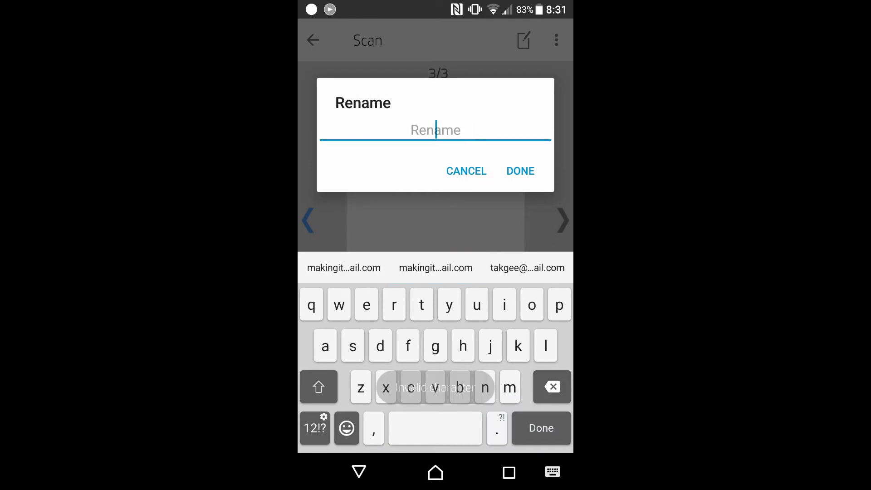
type("test")
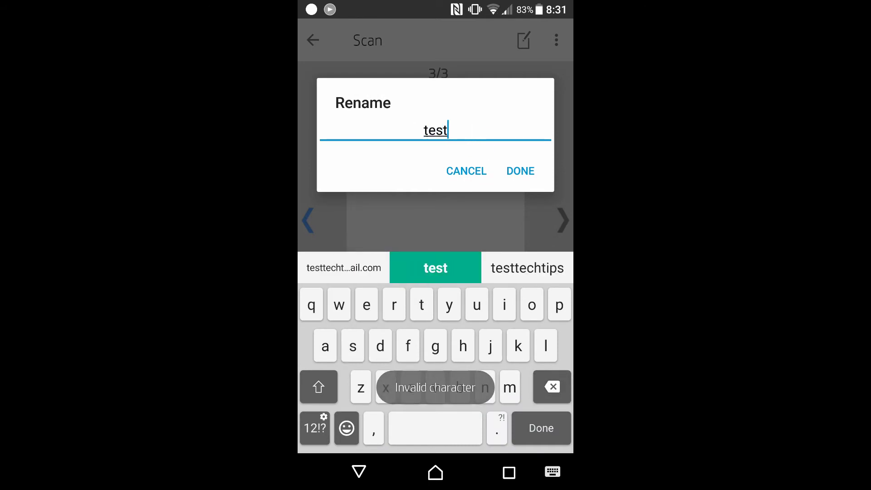
type(" sca")
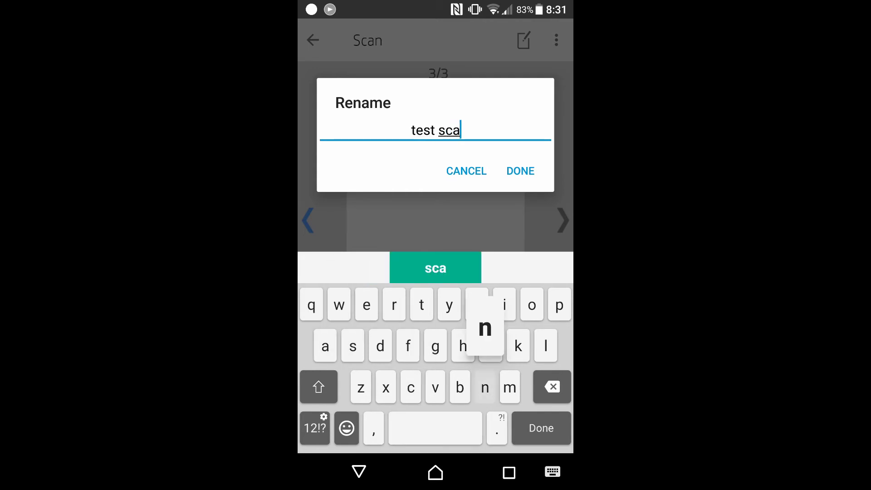
type("n")
left_click(521, 171)
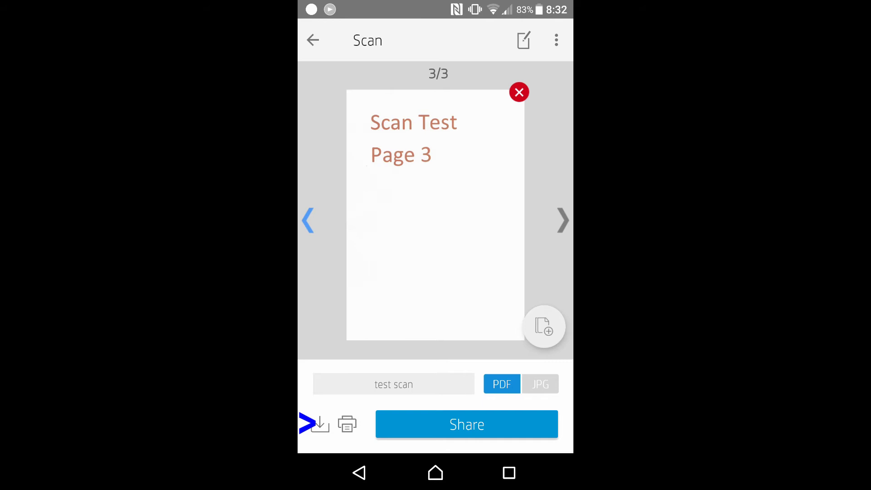
left_click(318, 424)
Browse File Commander to Internal storage > hpscan > documents, showing test scan.pdf.
left_click(436, 473)
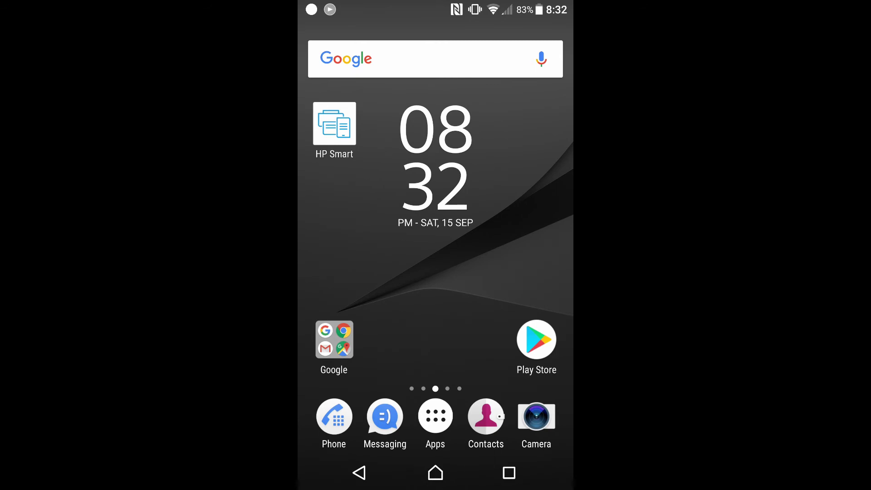
left_click(435, 417)
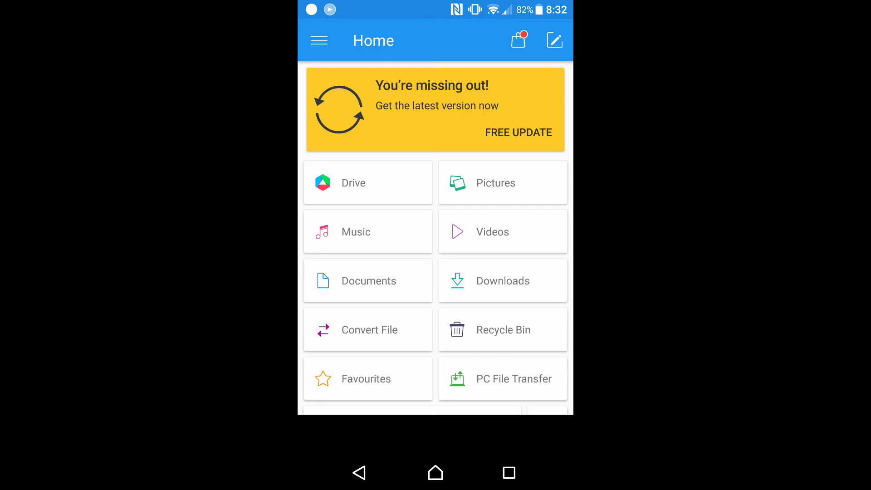
scroll(436, 272, "down", 3)
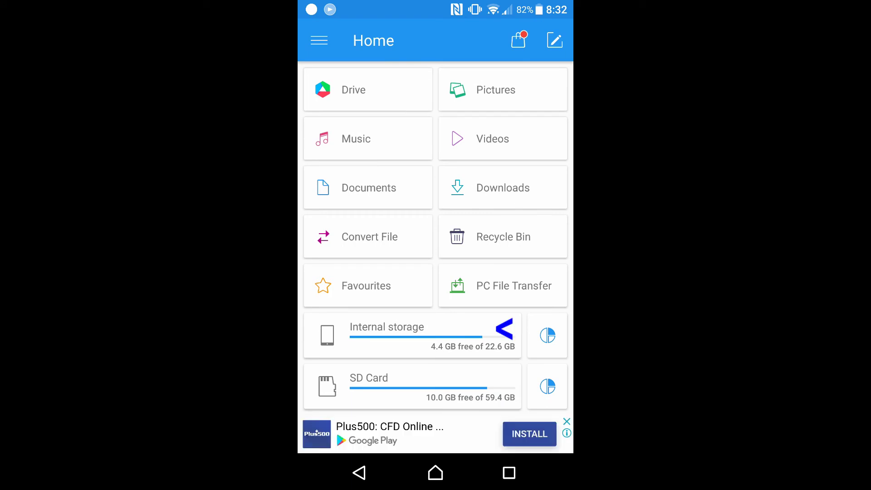
left_click(412, 335)
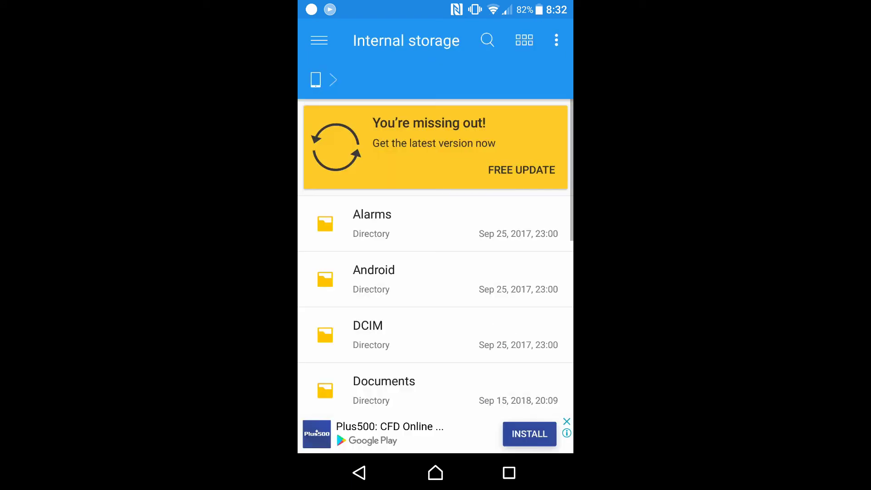
scroll(435, 272, "down", 3)
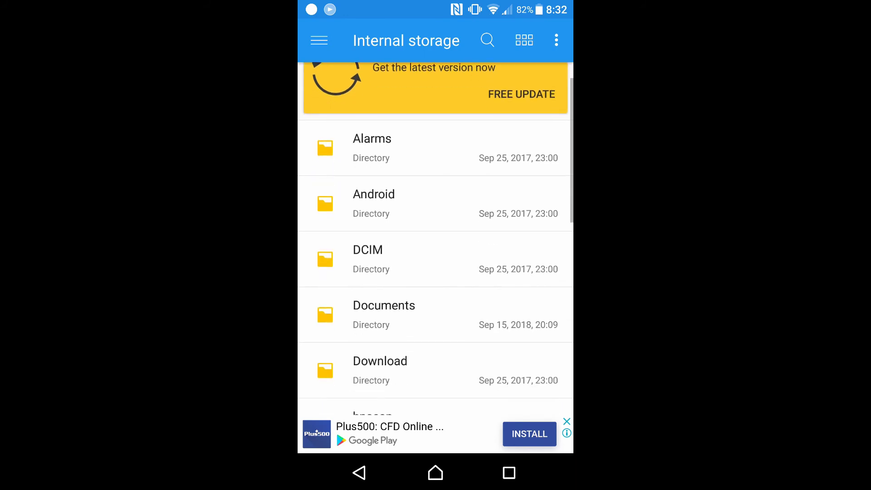
scroll(435, 273, "down", 2)
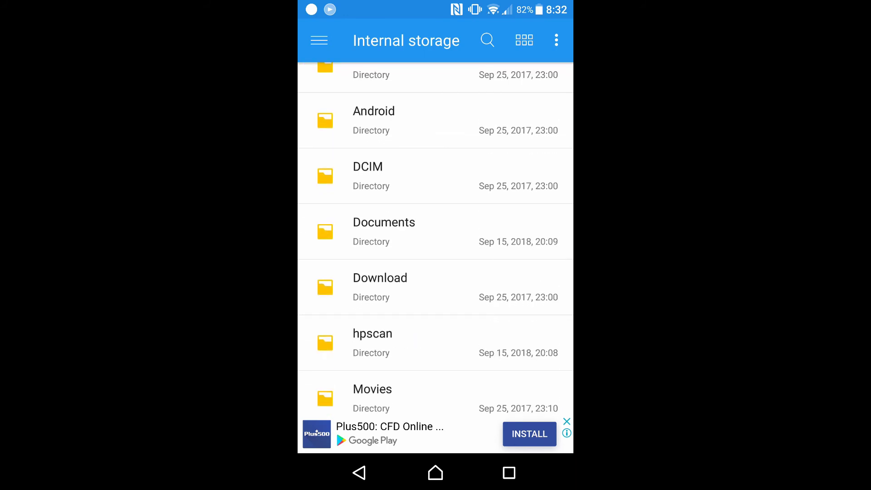
left_click(373, 342)
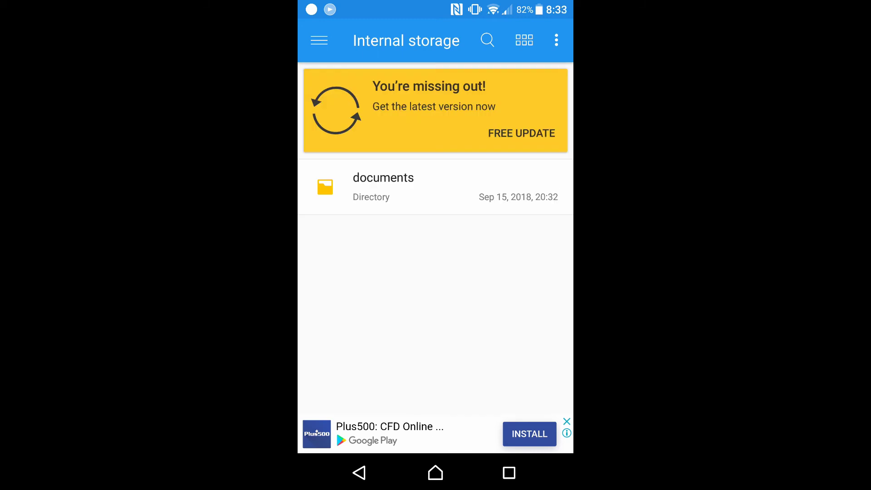
left_click(384, 186)
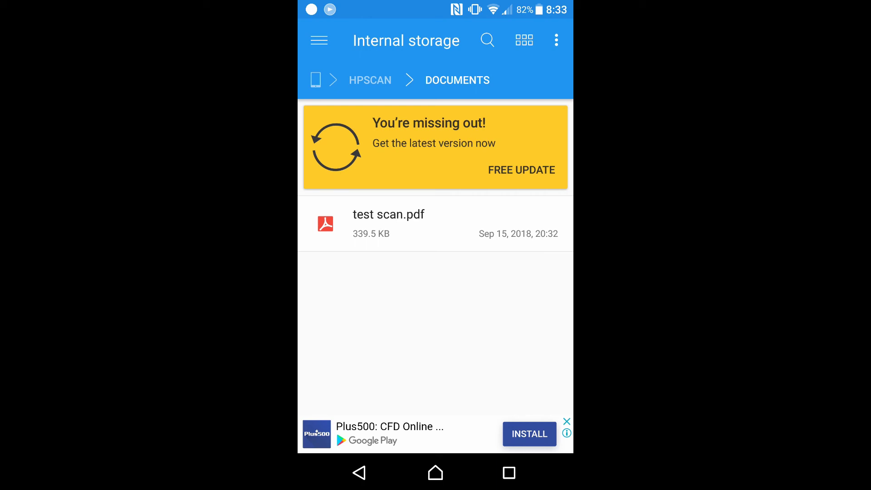
Open the 339.5 KB test scan.pdf in OfficeSuite to view its three pages.
left_click(435, 224)
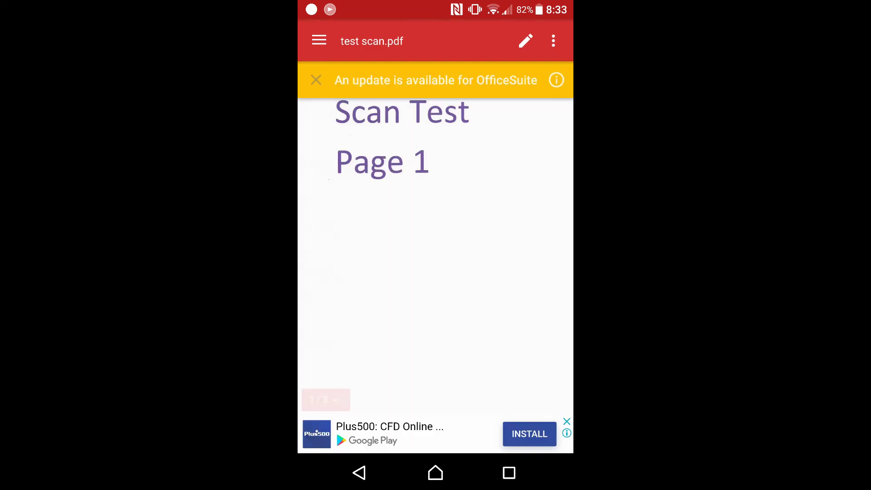
scroll(435, 272, "down", 5)
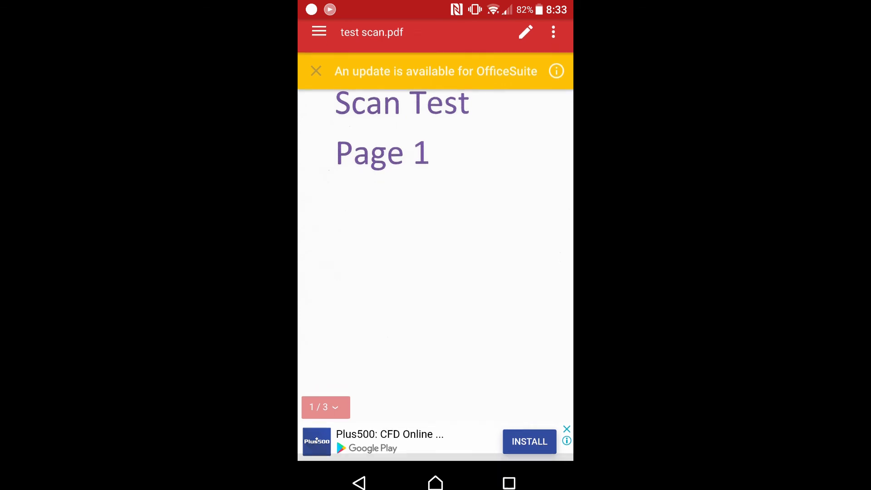
scroll(436, 272, "down", 2)
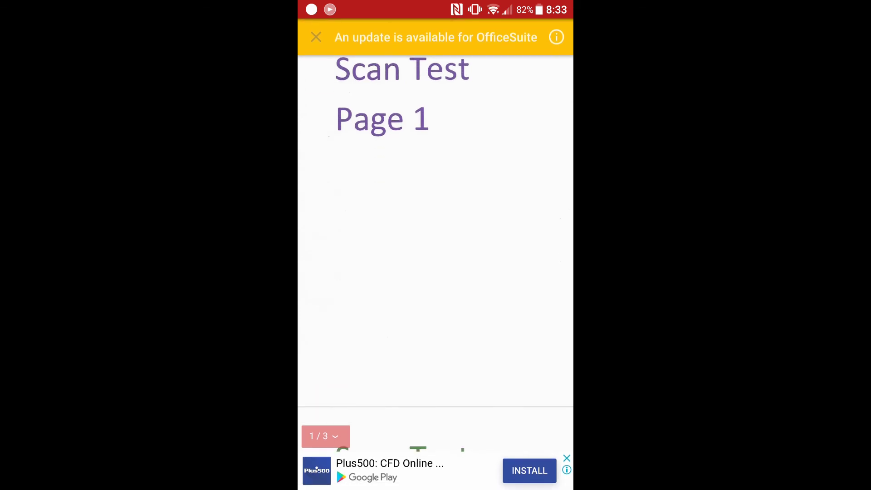